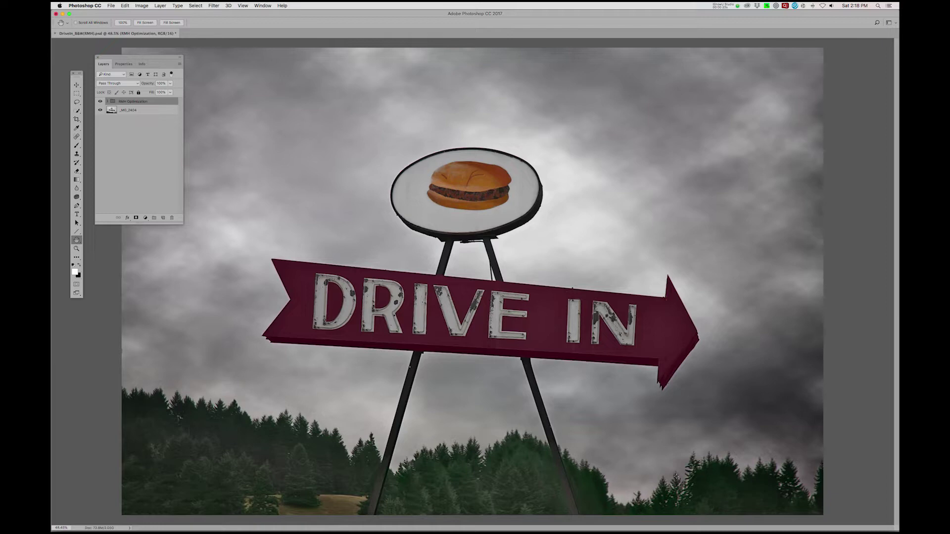
Duplicate the drive-in sign image as a new document named Monitor
{"action": "left_click", "coordinate": [142, 5]}
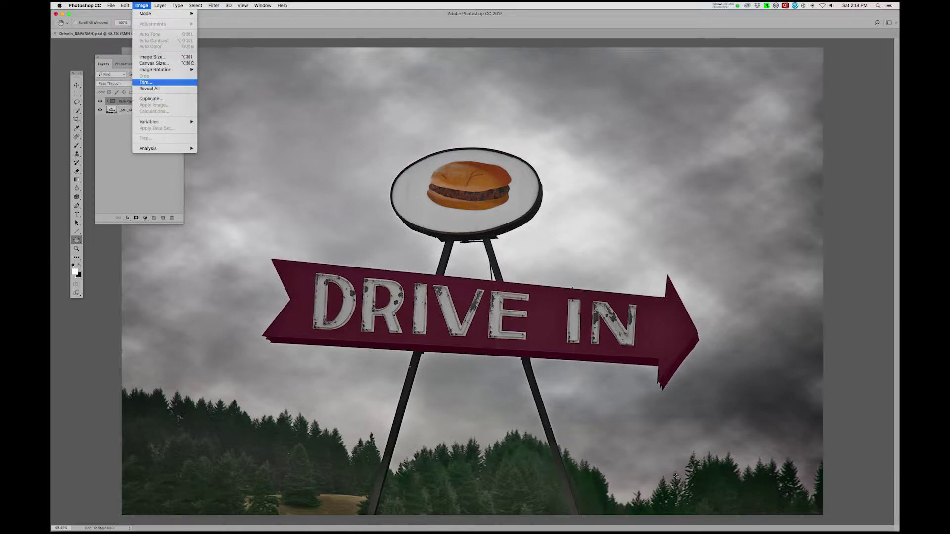
{"action": "left_click", "coordinate": [151, 98]}
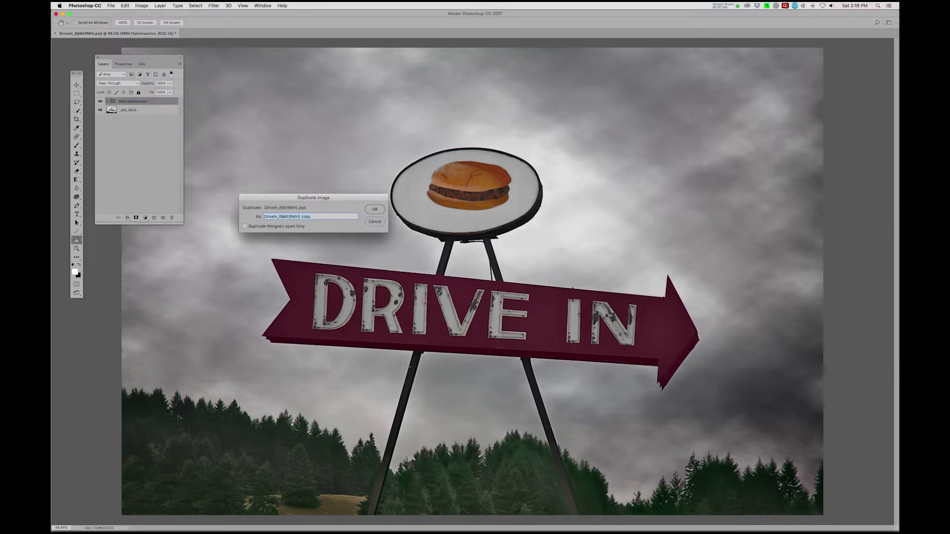
{"action": "type", "text": "Monitor"}
{"action": "key", "text": "Return"}
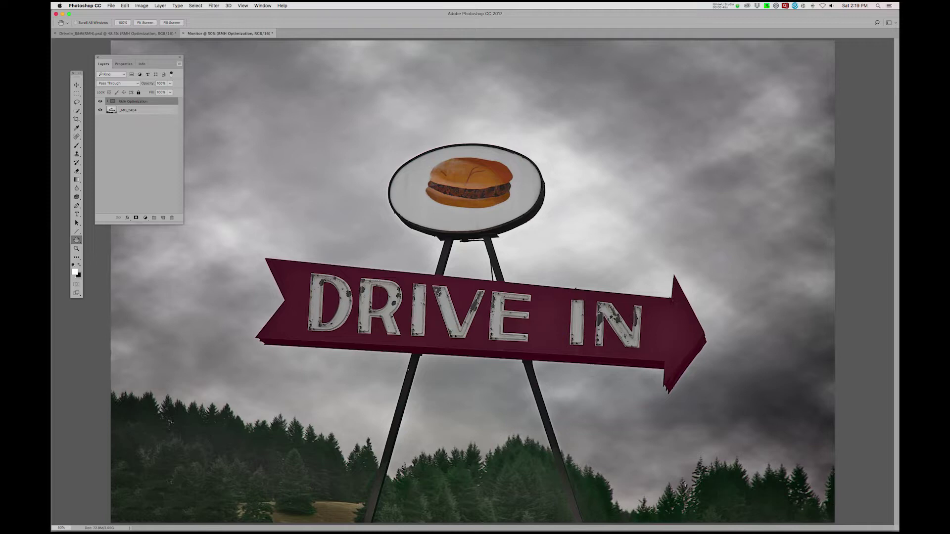
Flatten the Monitor copy into a single background layer and shift the floating layer list aside
{"action": "left_click", "coordinate": [179, 63]}
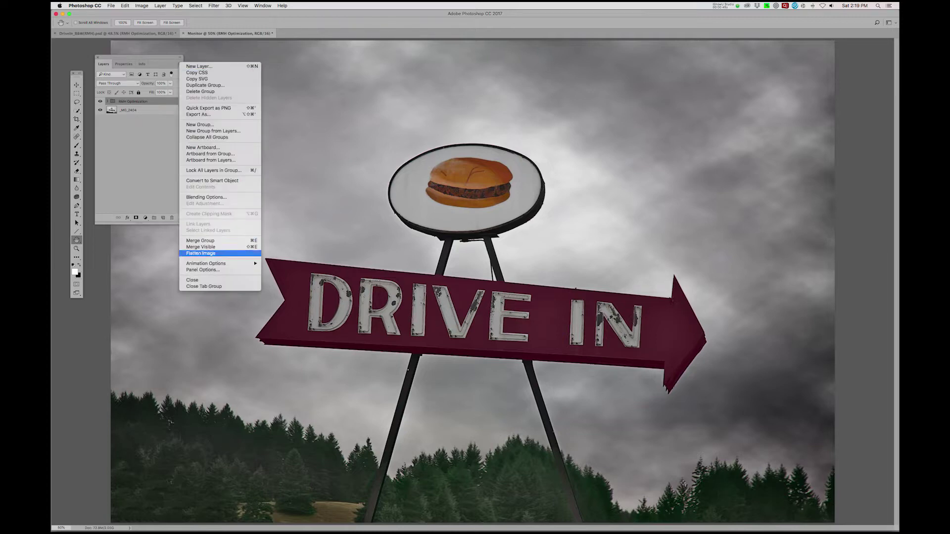
{"action": "left_click", "coordinate": [201, 254]}
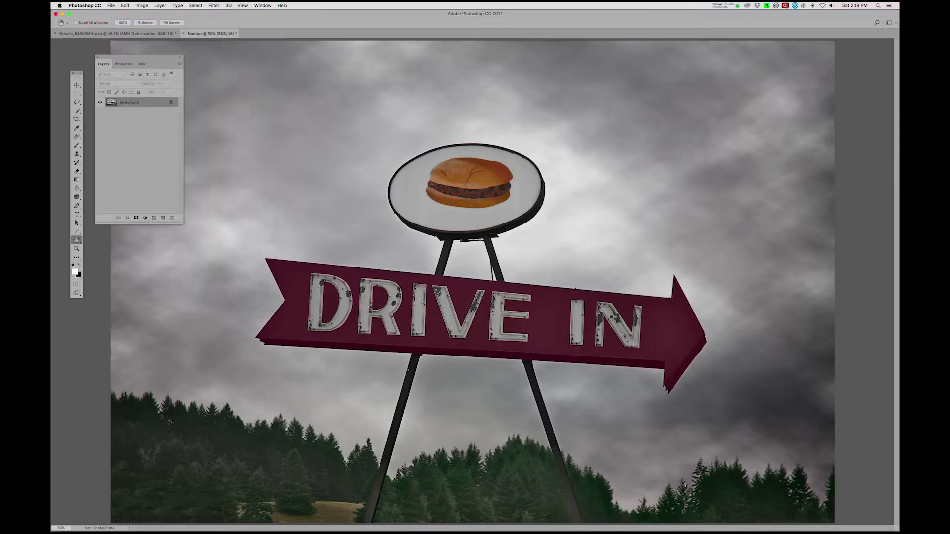
{"action": "left_click_drag", "start_coordinate": [148, 58], "coordinate": [223, 68]}
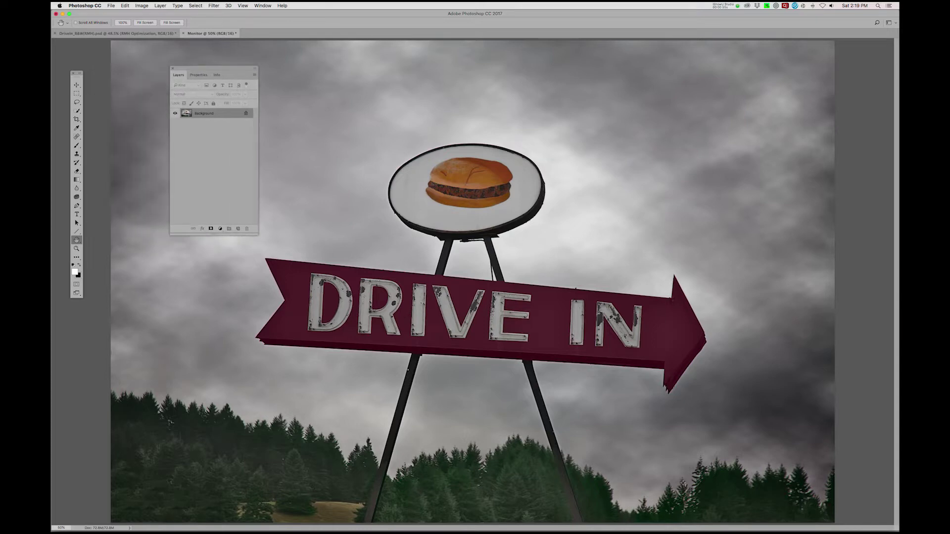
Compare the layered original with the flattened Monitor copy at matching fit-to-screen size, ending on the original
{"action": "key", "text": "ctrl+Tab"}
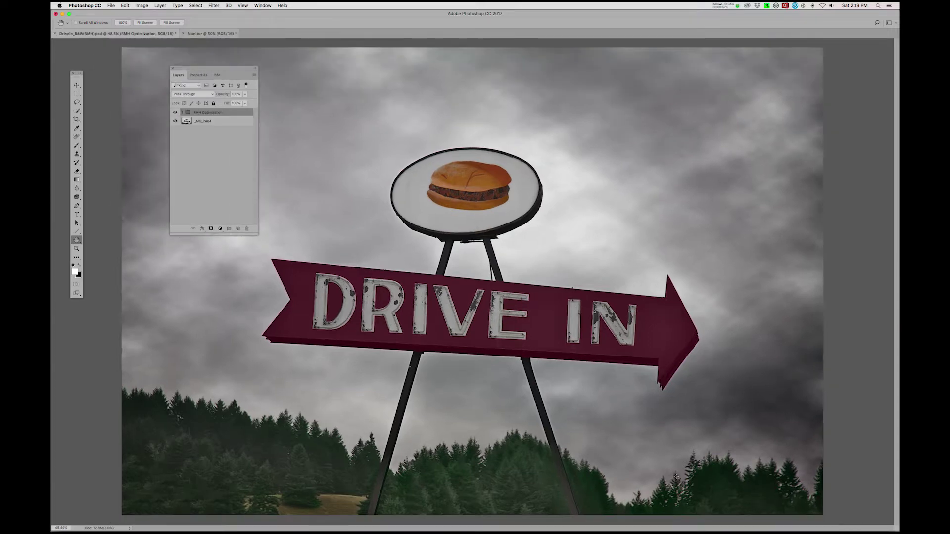
{"action": "key", "text": "ctrl+Tab"}
{"action": "key", "text": "ctrl+Tab"}
{"action": "key", "text": "ctrl+Tab"}
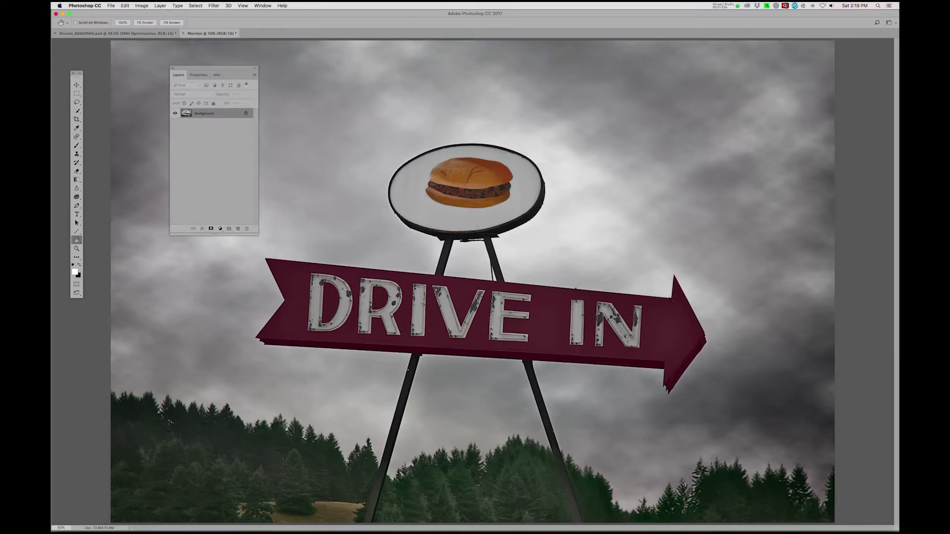
{"action": "key", "text": "super+0"}
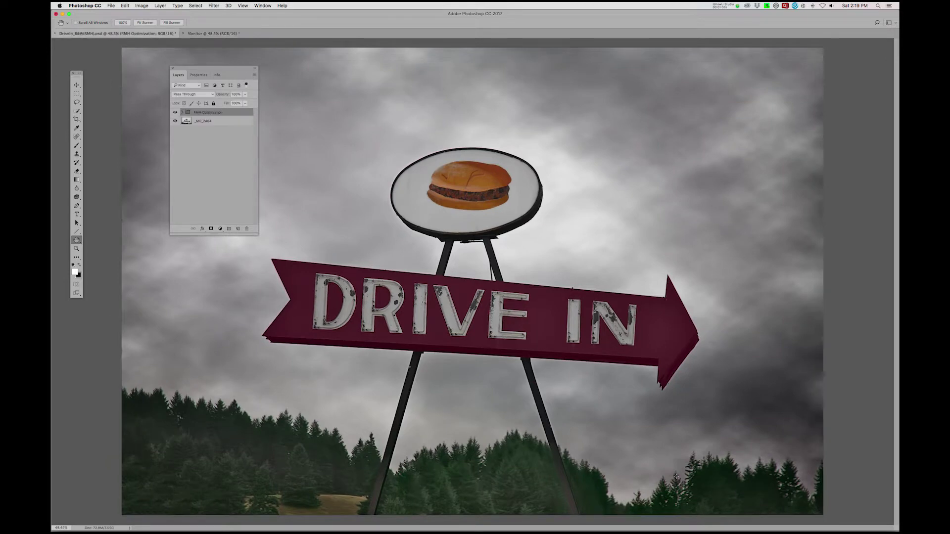
{"action": "key", "text": "ctrl+Tab"}
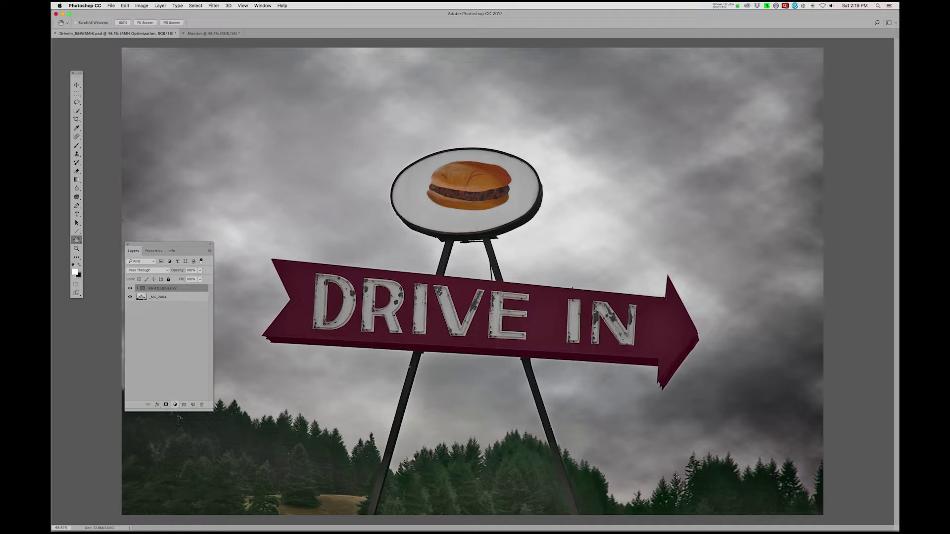
Create a new layer group named OSA_LegacyFibre above the existing optimization group
{"action": "left_click", "coordinate": [183, 404], "text": "alt"}
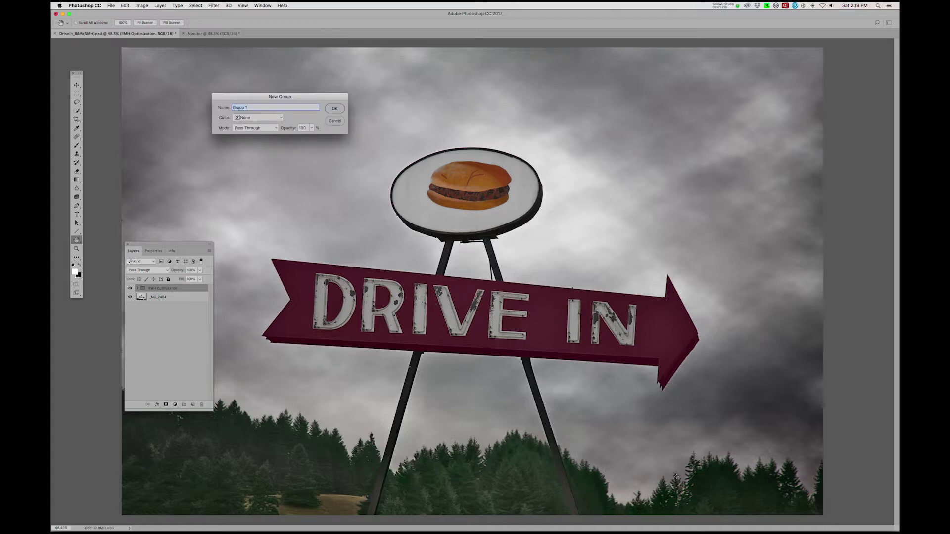
{"action": "type", "text": "OSA_LegacyFibre"}
{"action": "key", "text": "Return"}
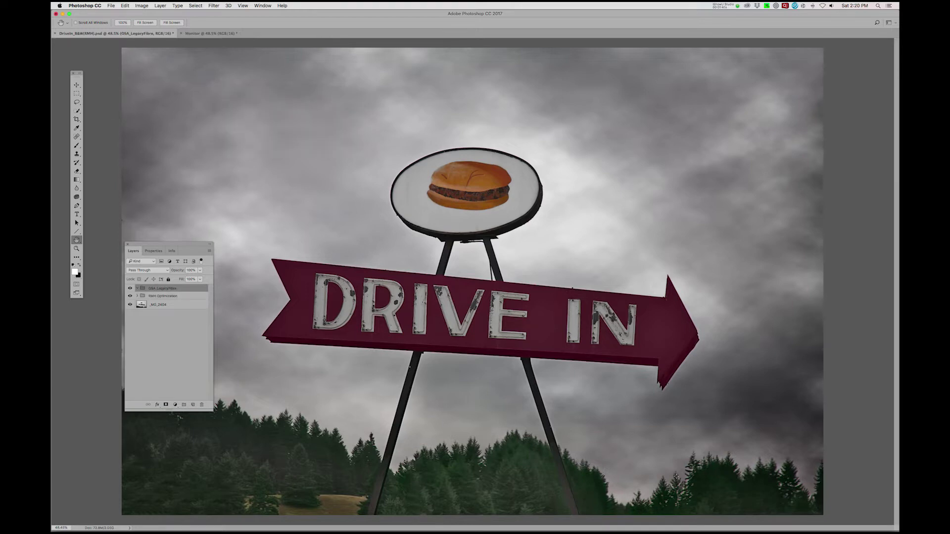
Add a Curves adjustment layer with Luminosity blend mode inside the OSA_LegacyFibre group
{"action": "left_click", "coordinate": [175, 405]}
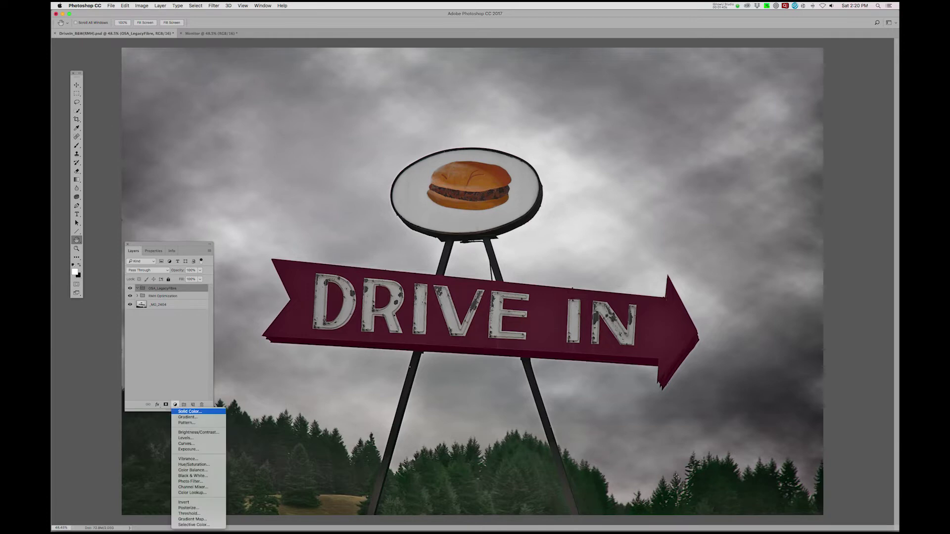
{"action": "left_click", "coordinate": [185, 444]}
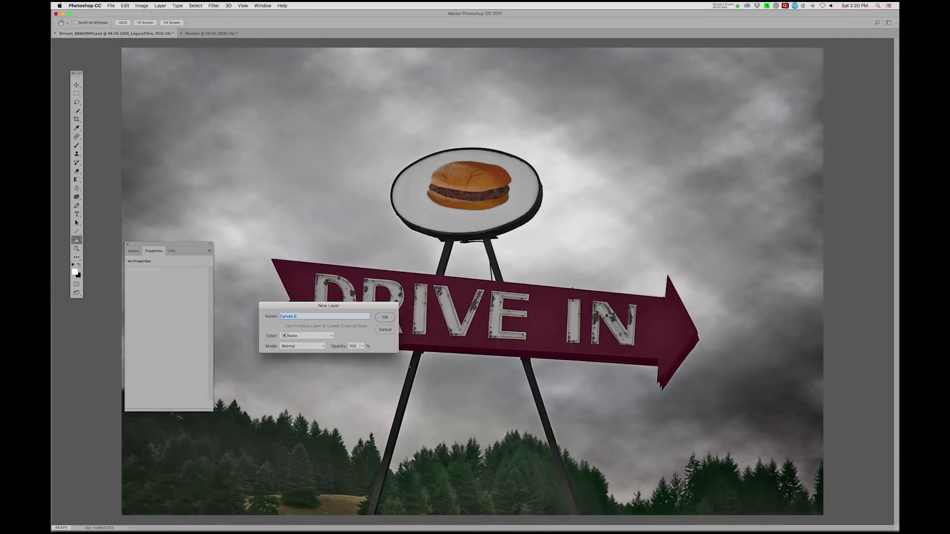
{"action": "left_click", "coordinate": [302, 346]}
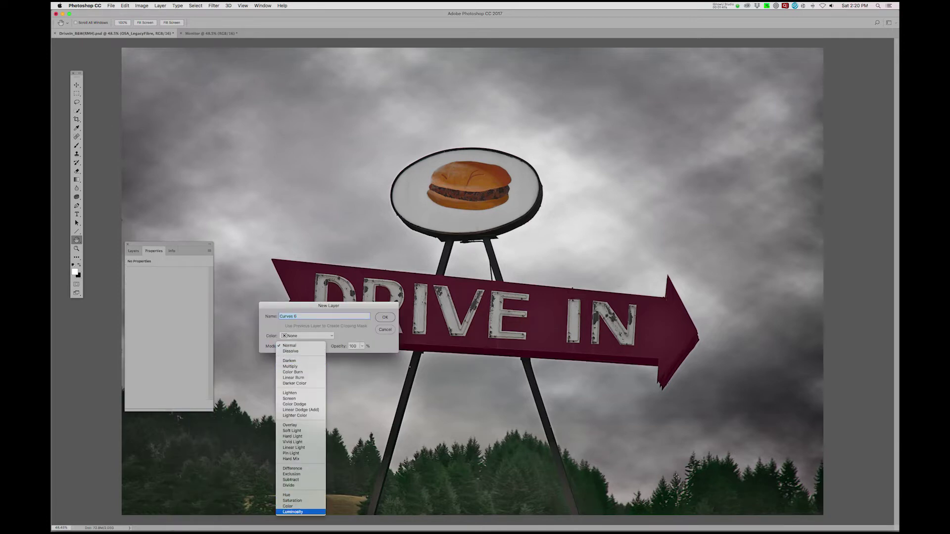
{"action": "left_click", "coordinate": [293, 512]}
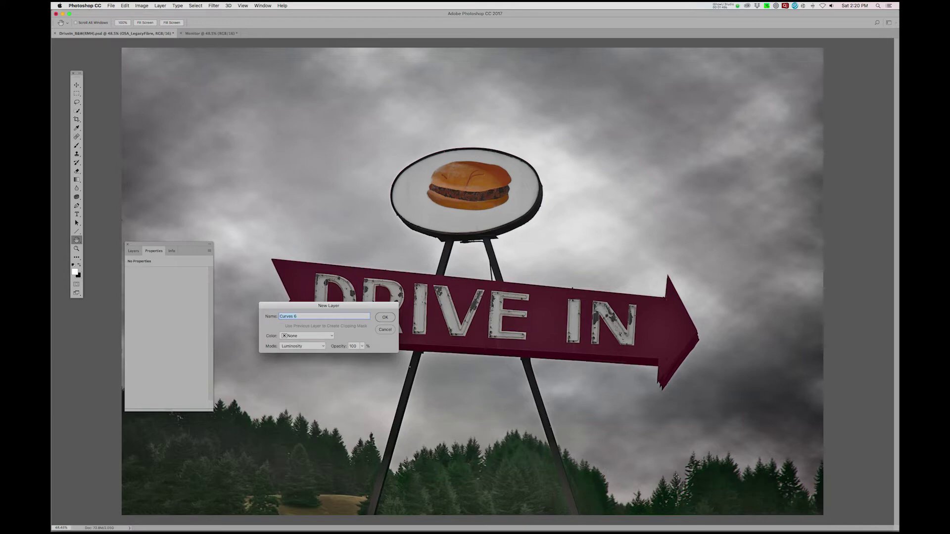
{"action": "key", "text": "Return"}
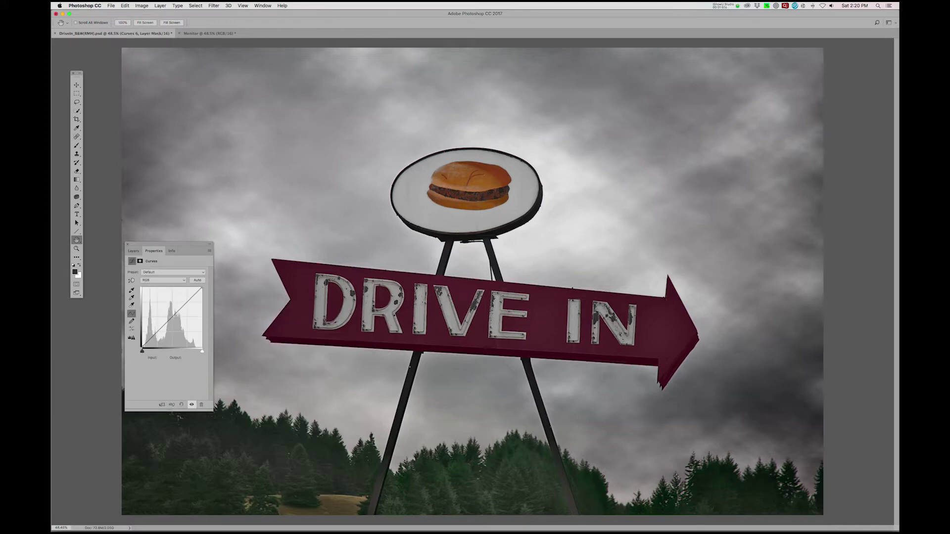
{"action": "left_click", "coordinate": [133, 251]}
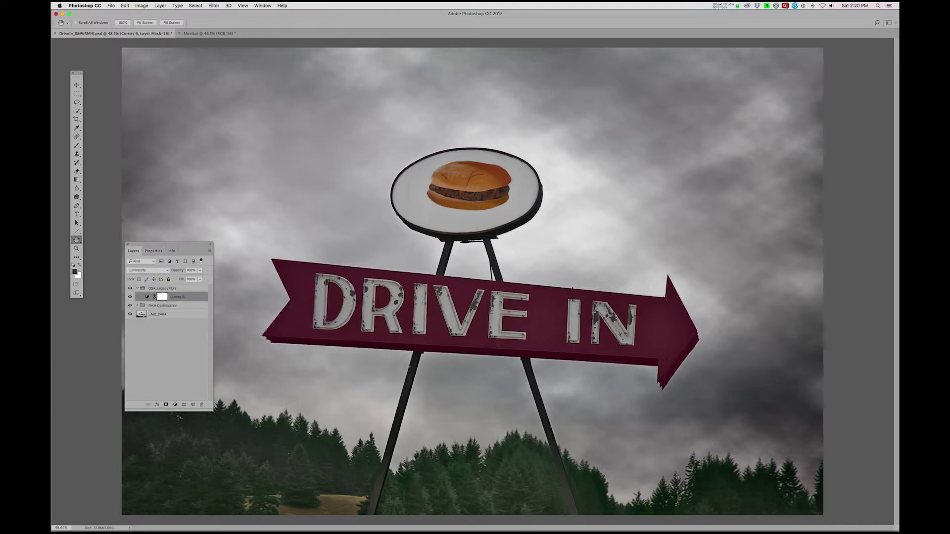
Add a Hue/Saturation adjustment layer with Saturation blend mode above the Curves layer
{"action": "left_click", "coordinate": [175, 405]}
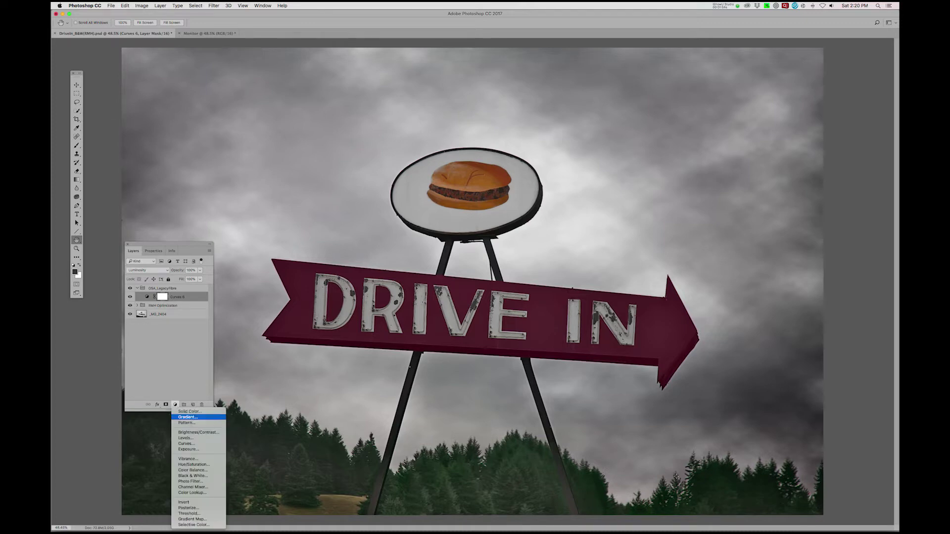
{"action": "left_click", "coordinate": [194, 464], "text": "alt"}
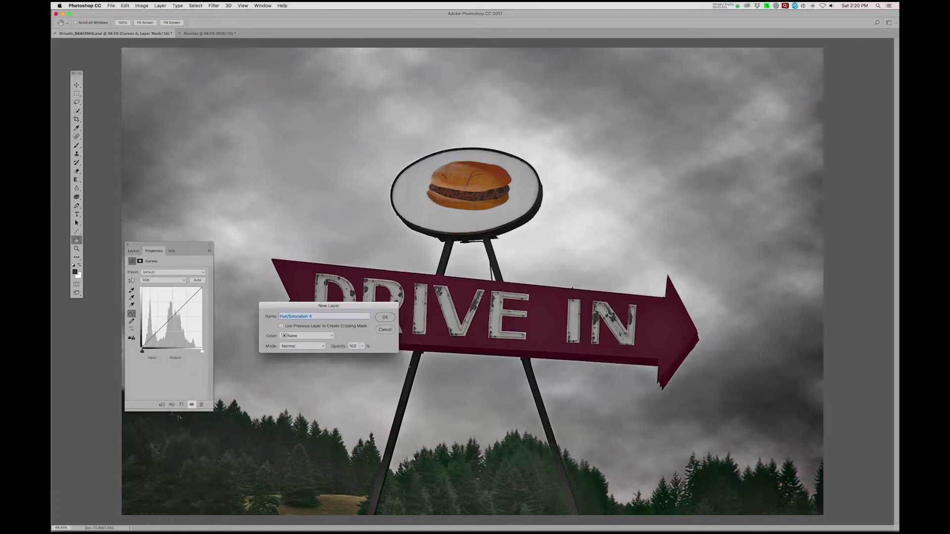
{"action": "left_click", "coordinate": [302, 346]}
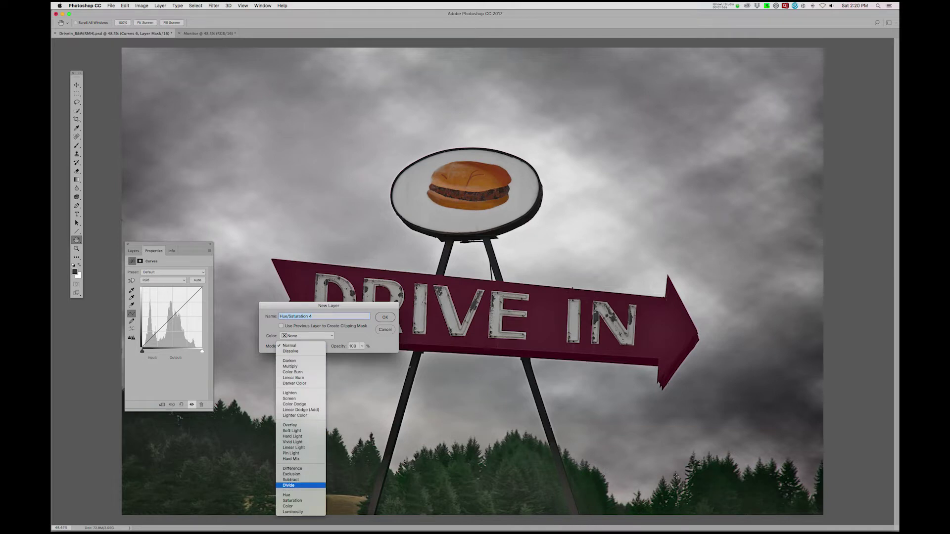
{"action": "left_click", "coordinate": [292, 501]}
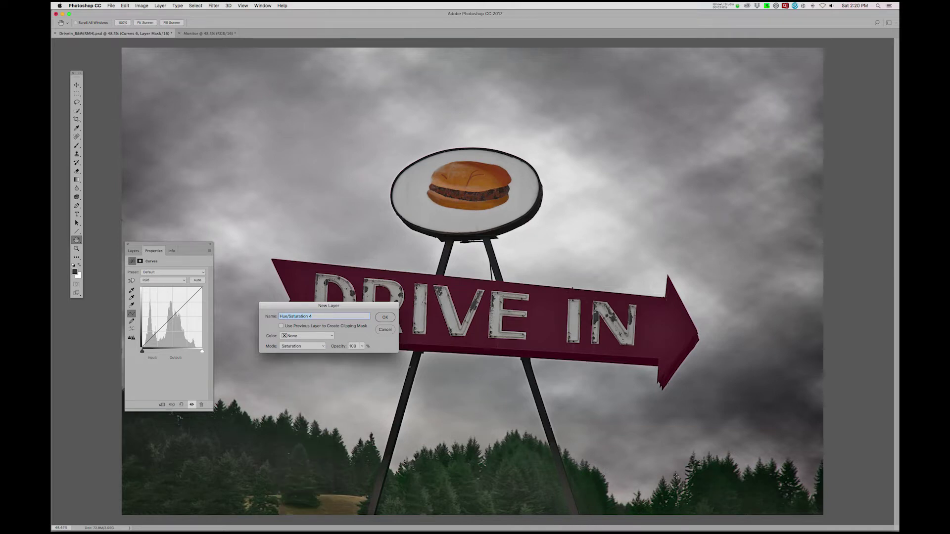
{"action": "key", "text": "Return"}
{"action": "key", "text": "F7"}
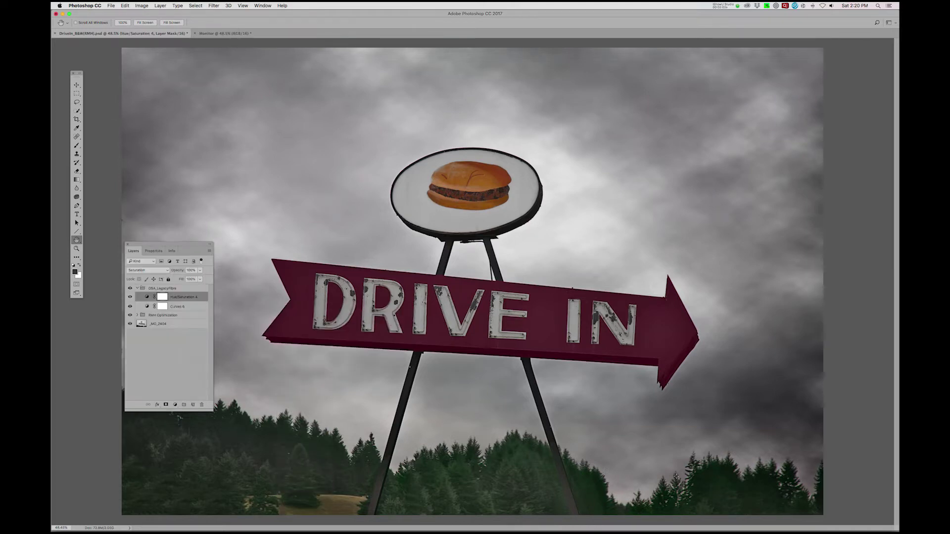
Delete the layer masks from the new Hue/Saturation and Curves adjustment layers
{"action": "right_click", "coordinate": [162, 297]}
{"action": "left_click", "coordinate": [162, 306]}
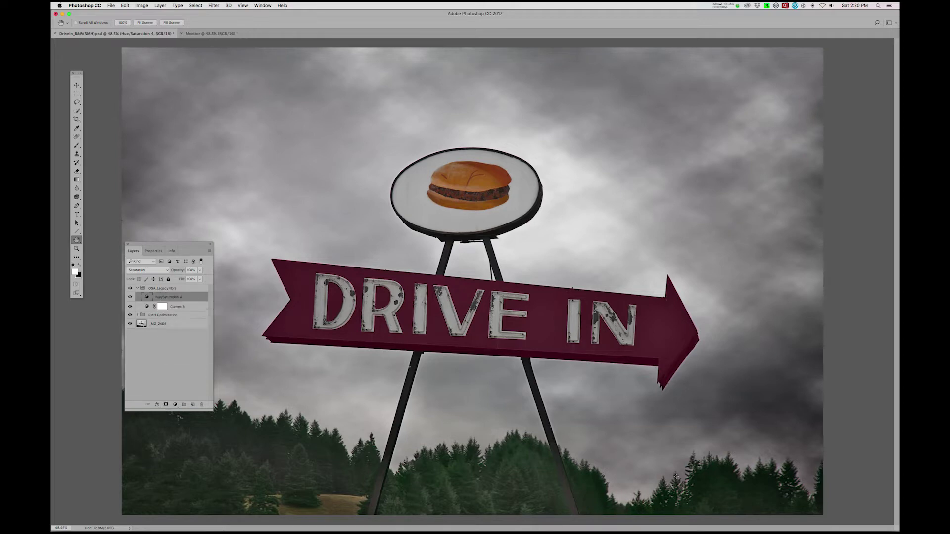
{"action": "right_click", "coordinate": [163, 306]}
{"action": "left_click", "coordinate": [187, 319]}
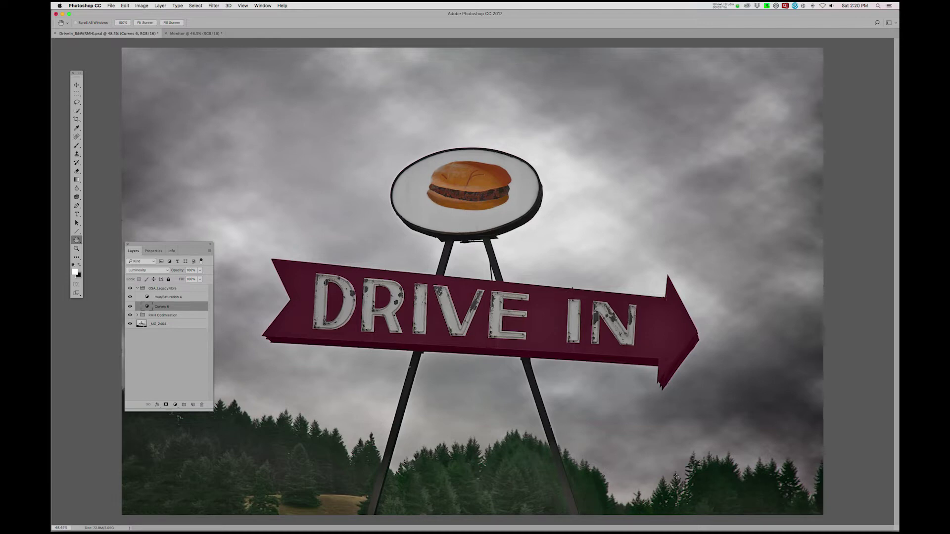
Open the custom proof setup and set the device to simulate to SC-P5000_Series_LLK LegacyFibre_MK
{"action": "left_click", "coordinate": [242, 5]}
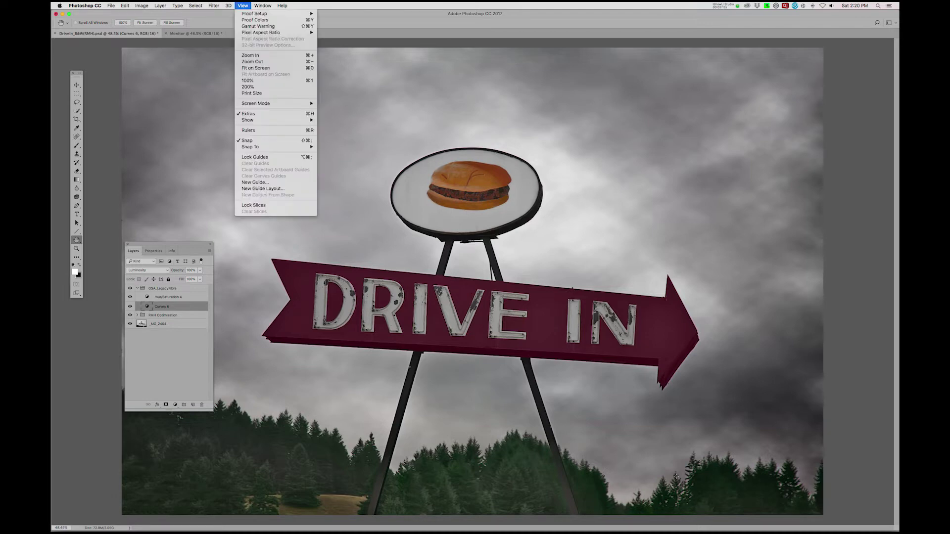
{"action": "mouse_move", "coordinate": [254, 13]}
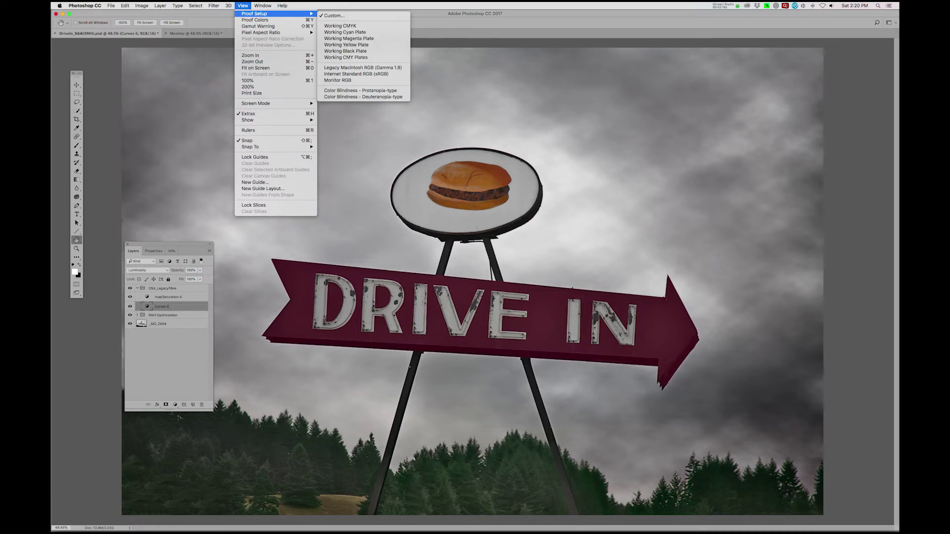
{"action": "left_click", "coordinate": [334, 15]}
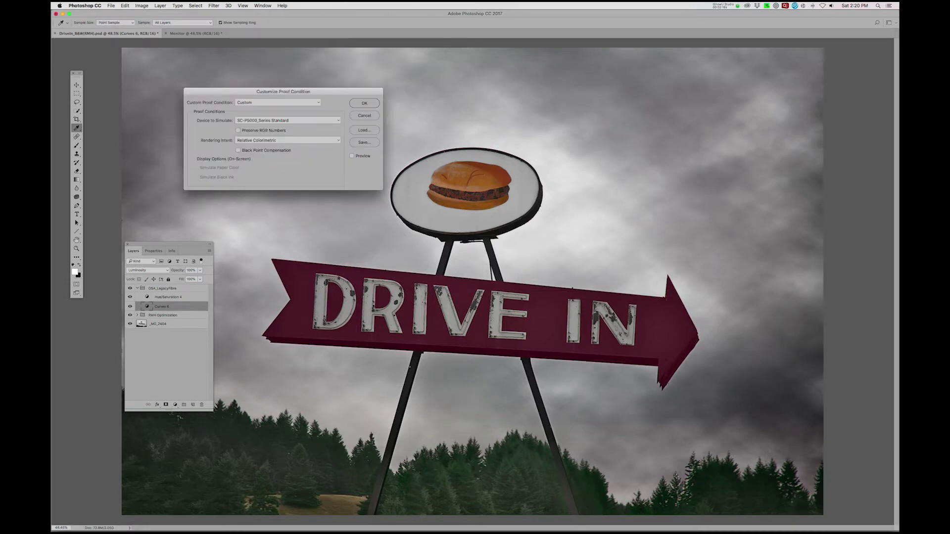
{"action": "left_click", "coordinate": [287, 120]}
{"action": "left_click", "coordinate": [288, 120]}
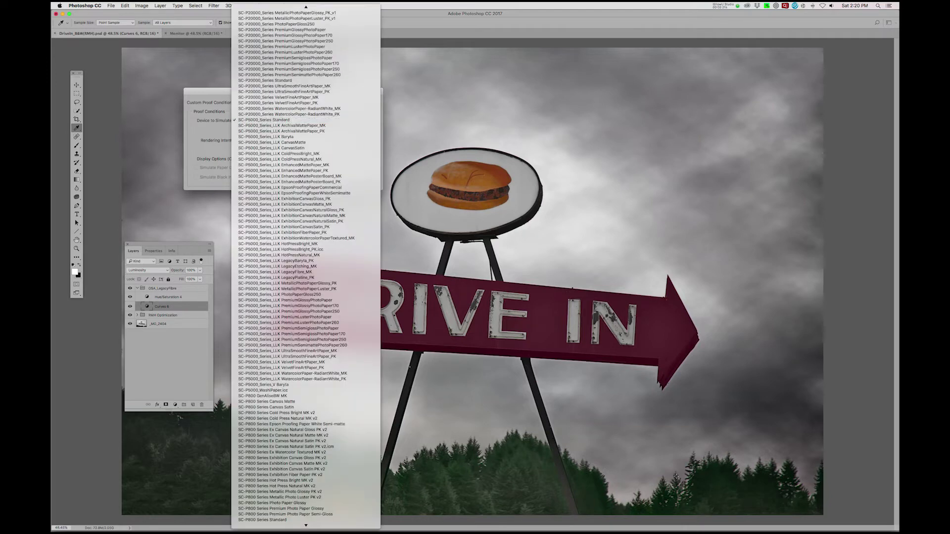
{"action": "left_click", "coordinate": [287, 120]}
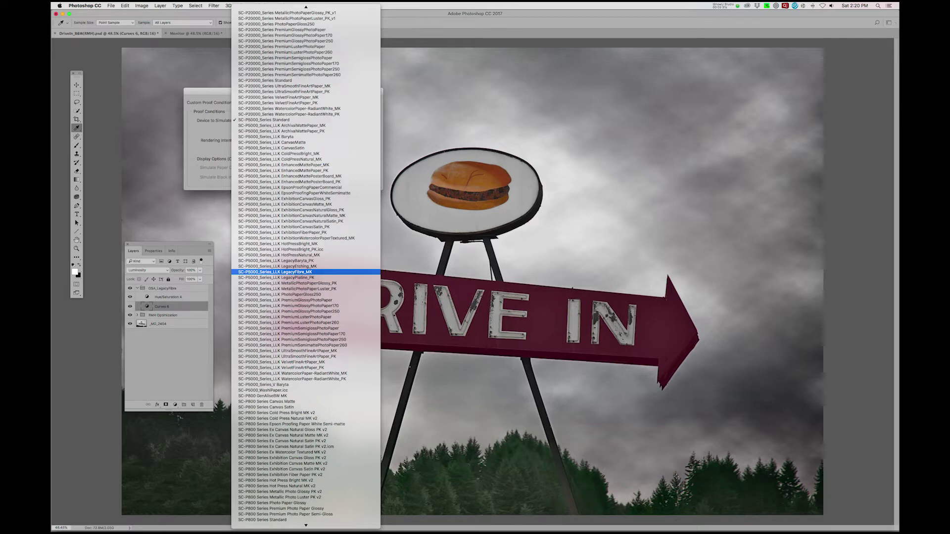
{"action": "left_click", "coordinate": [275, 272]}
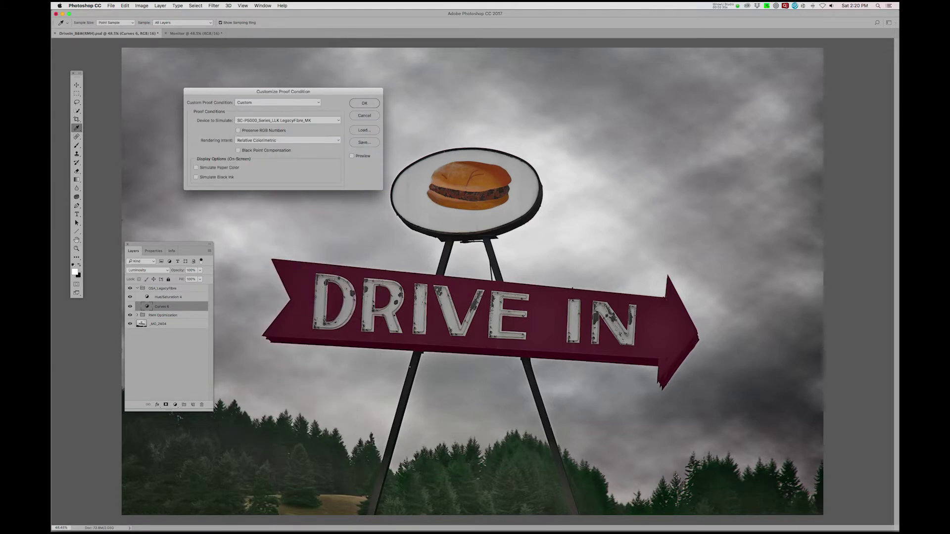
Enable Preview, Black Point Compensation and Simulate Paper Color for the proof, apply the setup, and switch to the Hand tool
{"action": "key", "text": "p"}
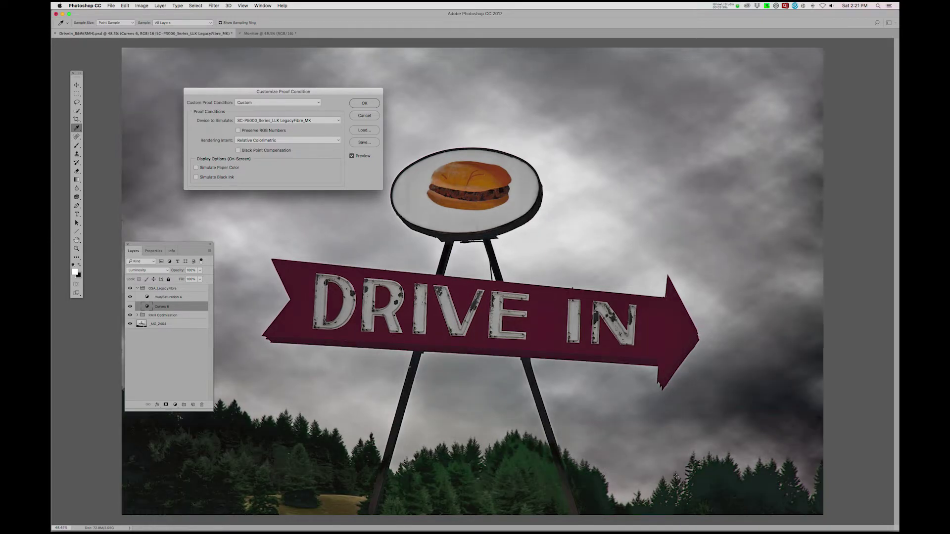
{"action": "key", "text": "b"}
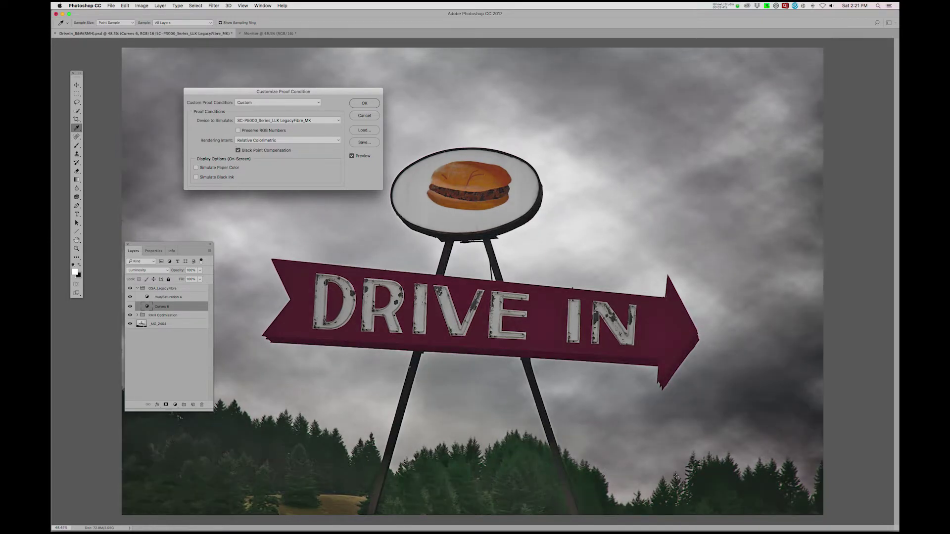
{"action": "key", "text": "c"}
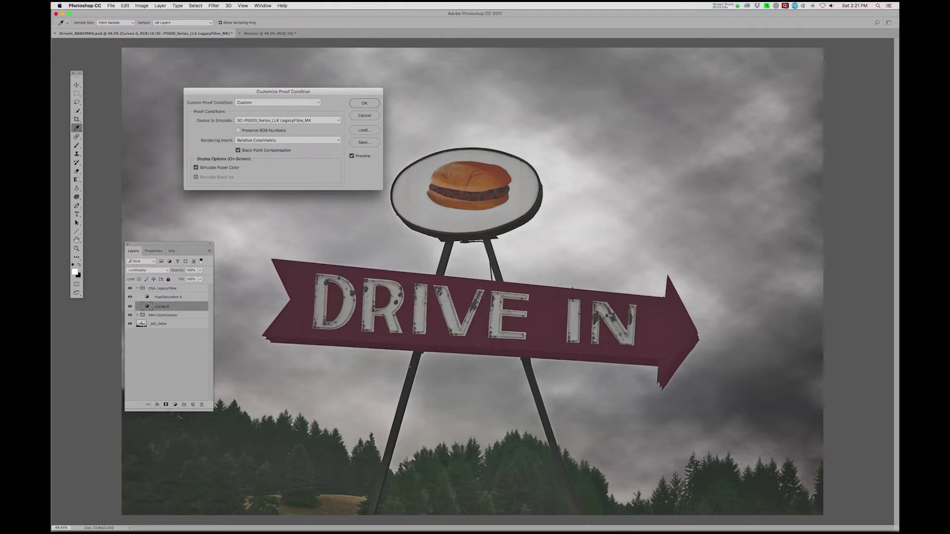
{"action": "key", "text": "Return"}
{"action": "key", "text": "h"}
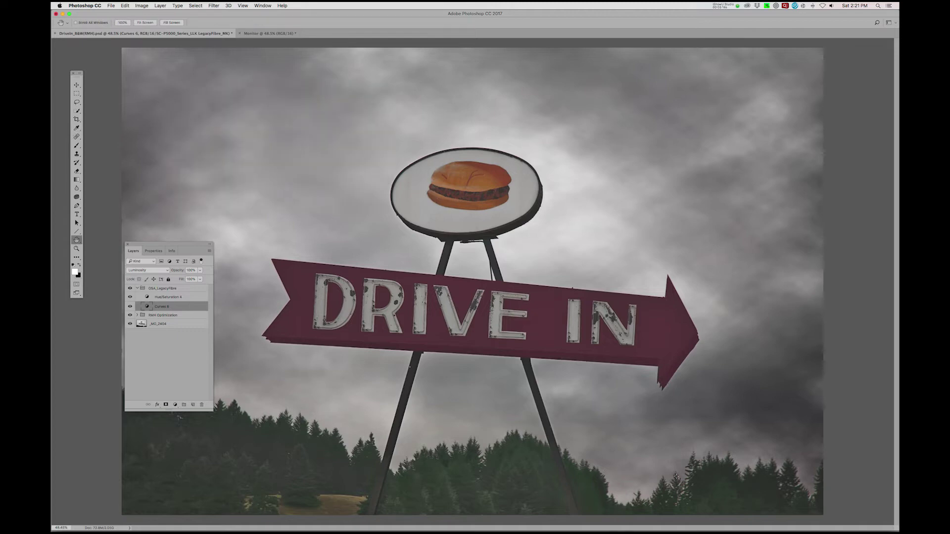
Compare the soft-proofed drive-in image with the Monitor reference copy, examining contrast and color differences
{"action": "key", "text": "ctrl+Tab"}
{"action": "key", "text": "ctrl+Tab"}
{"action": "key", "text": "ctrl+Tab"}
{"action": "key", "text": "ctrl+Tab"}
{"action": "key", "text": "ctrl+Tab"}
{"action": "key", "text": "ctrl+Tab"}
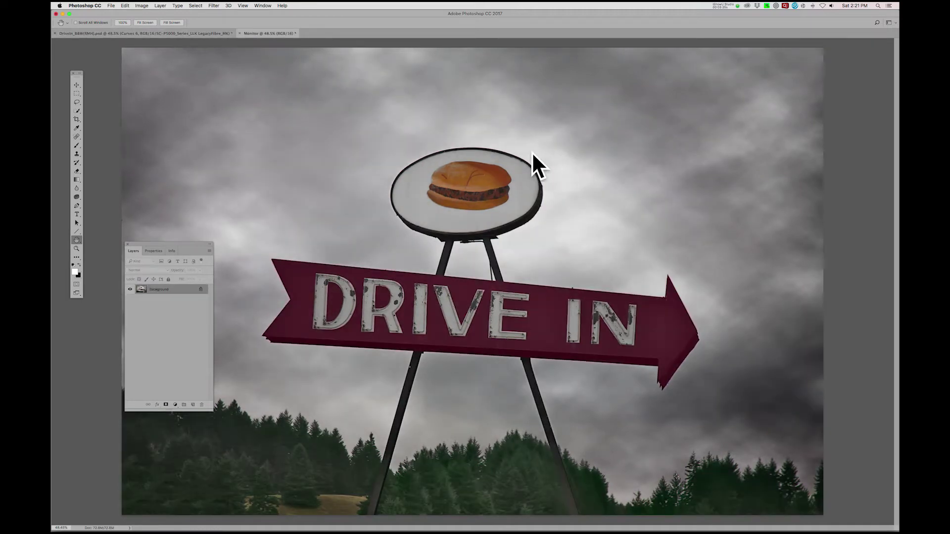
{"action": "key", "text": "ctrl+Tab"}
{"action": "key", "text": "ctrl+Tab"}
{"action": "key", "text": "ctrl+Tab"}
{"action": "key", "text": "ctrl+Tab"}
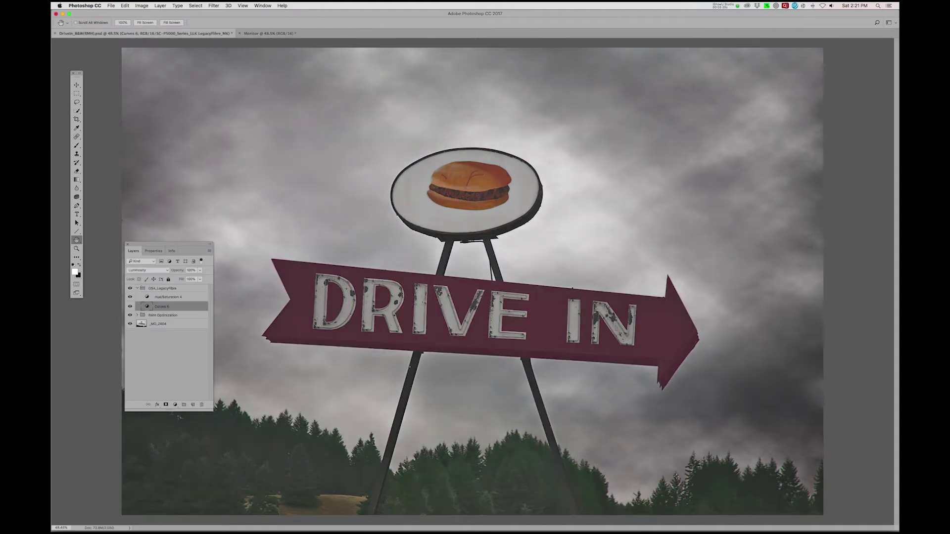
{"action": "key", "text": "ctrl+Tab"}
In the Legacy Fibre group's Curves adjustment, raise the highlight point slightly and add a shadow point sampled from the dark trees
{"action": "key", "text": "F4"}
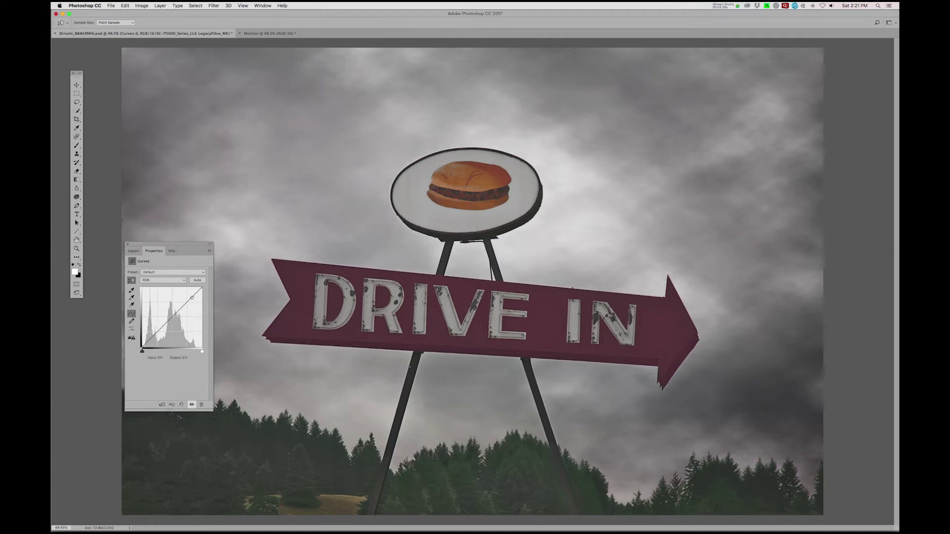
{"action": "left_click", "coordinate": [676, 476]}
{"action": "key", "text": "Up"}
{"action": "key", "text": "Up"}
{"action": "key", "text": "Up"}
{"action": "key", "text": "Up"}
{"action": "key", "text": "Up"}
{"action": "key", "text": "Up"}
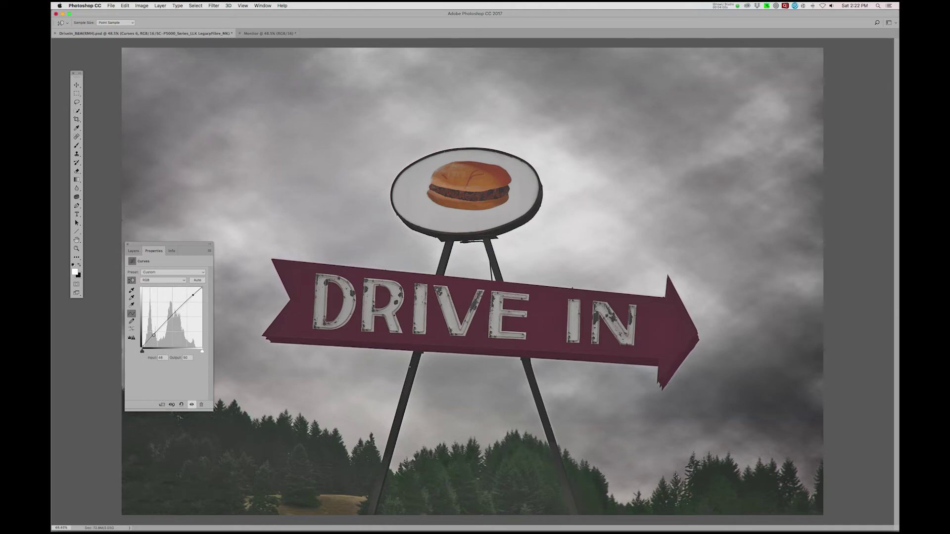
Lower the shadow point of the curve slightly to deepen the dark tones and restore contrast
{"action": "key", "text": "Down"}
{"action": "key", "text": "Down"}
{"action": "key", "text": "Down"}
{"action": "key", "text": "Down"}
{"action": "key", "text": "Down"}
{"action": "key", "text": "Down"}
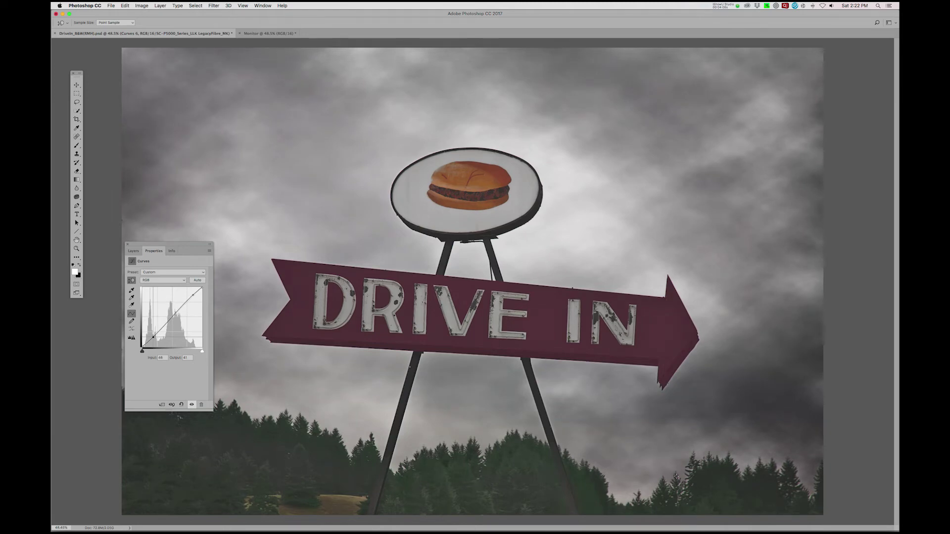
{"action": "key", "text": "Up"}
{"action": "key", "text": "Up"}
Compare the curve-adjusted soft proof with the Monitor reference copy to judge how closely the brightness and contrast match
{"action": "key", "text": "ctrl+Tab"}
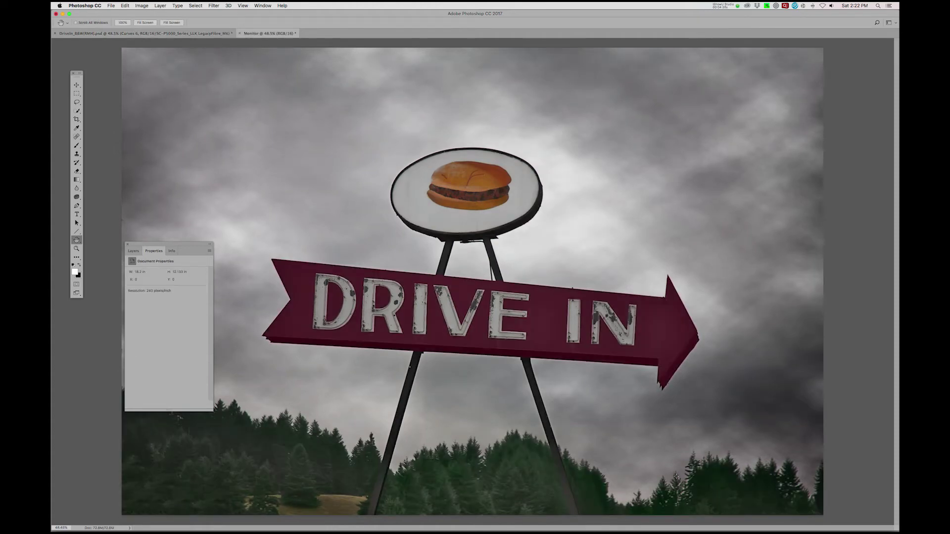
{"action": "key", "text": "ctrl+Tab"}
{"action": "key", "text": "ctrl+Tab"}
{"action": "key", "text": "ctrl+Tab"}
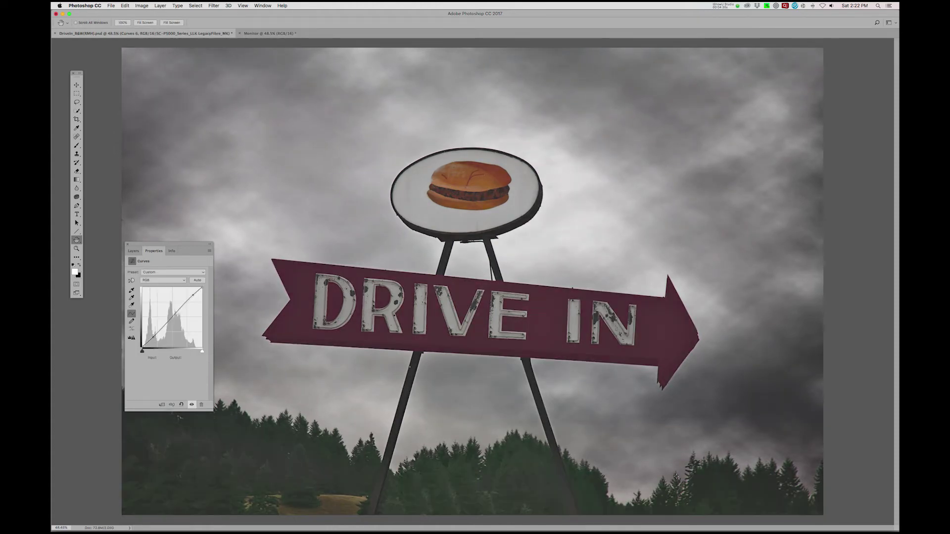
{"action": "key", "text": "ctrl+Tab"}
{"action": "key", "text": "ctrl+Tab"}
{"action": "key", "text": "ctrl+Tab"}
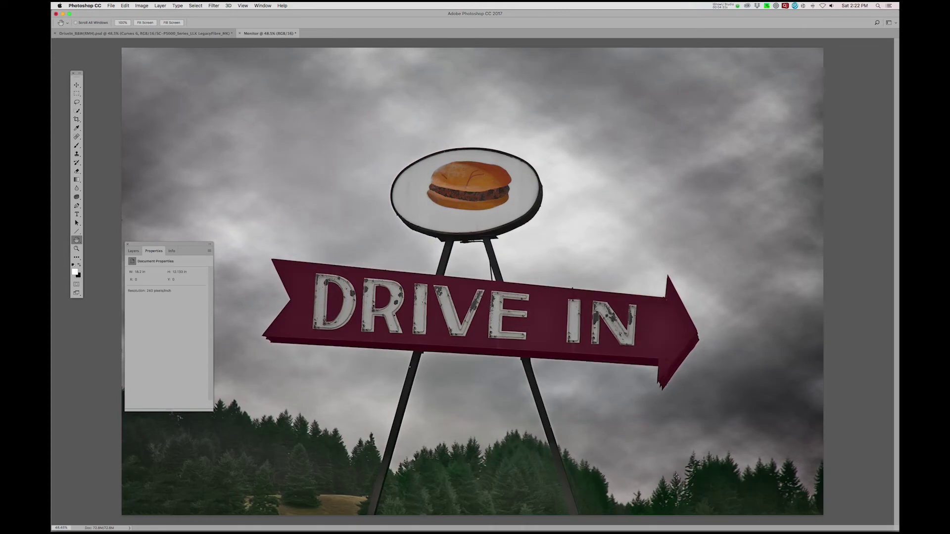
{"action": "key", "text": "ctrl+Tab"}
{"action": "key", "text": "ctrl+Tab"}
{"action": "key", "text": "ctrl+Tab"}
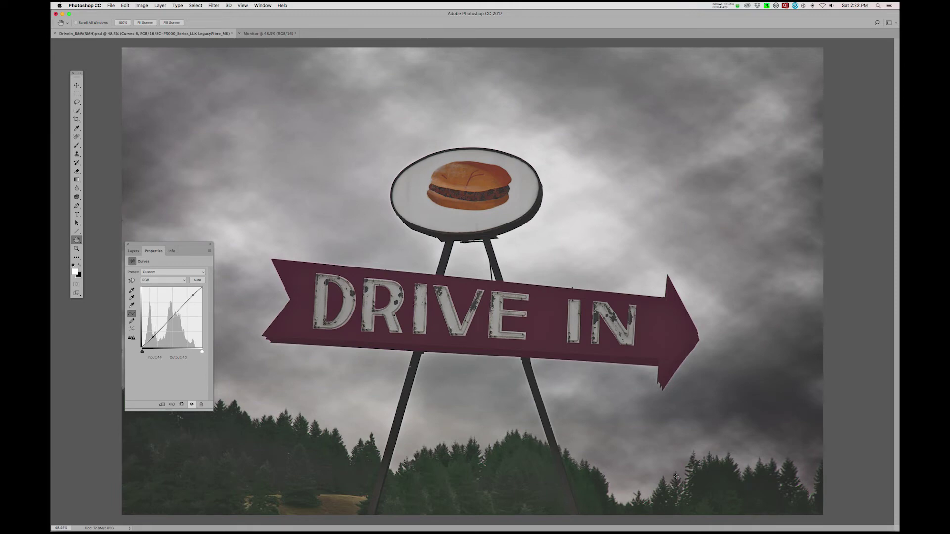
{"action": "left_click", "coordinate": [676, 476]}
{"action": "key", "text": "ctrl+Tab"}
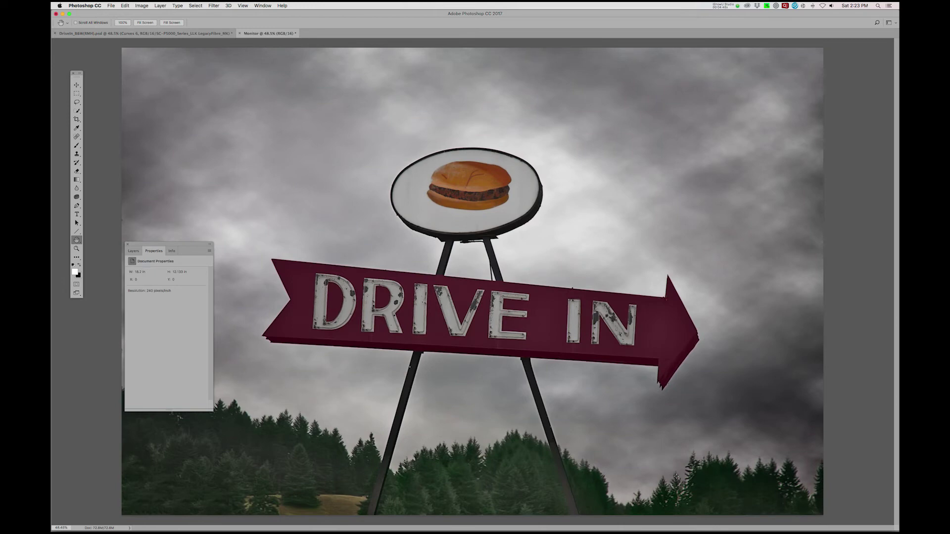
{"action": "key", "text": "ctrl+Tab"}
{"action": "key", "text": "ctrl+Tab"}
{"action": "key", "text": "ctrl+Tab"}
{"action": "key", "text": "ctrl+Tab"}
{"action": "key", "text": "ctrl+Tab"}
{"action": "key", "text": "ctrl+Tab"}
{"action": "key", "text": "ctrl+Tab"}
{"action": "key", "text": "ctrl+Tab"}
{"action": "key", "text": "ctrl+Tab"}
{"action": "key", "text": "ctrl+Tab"}
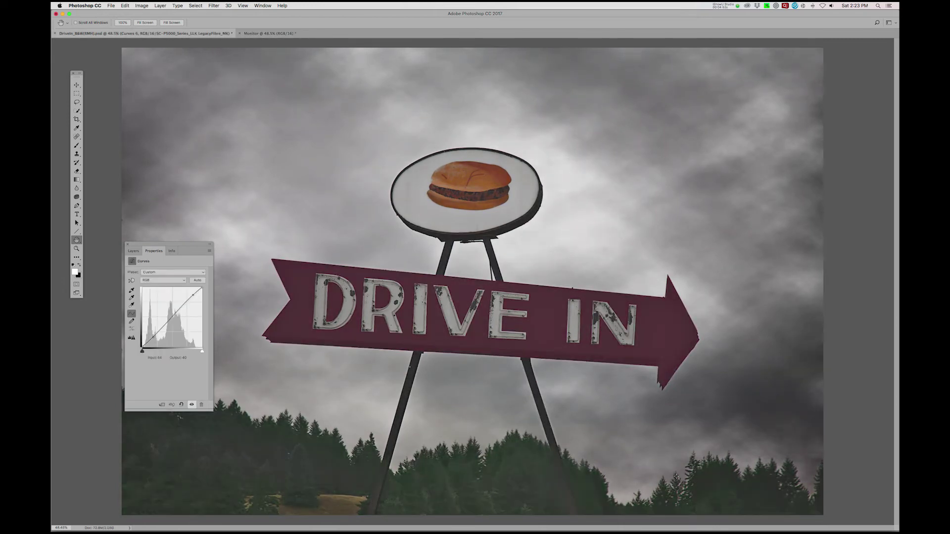
{"action": "key", "text": "ctrl+Tab"}
{"action": "key", "text": "ctrl+Tab"}
{"action": "key", "text": "ctrl+Tab"}
{"action": "key", "text": "ctrl+Tab"}
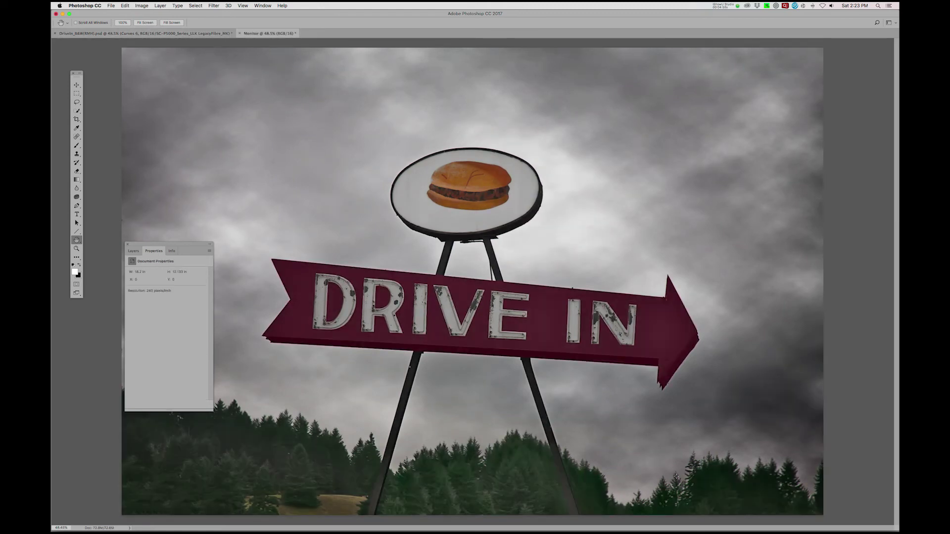
{"action": "key", "text": "ctrl+Tab"}
{"action": "key", "text": "ctrl+Tab"}
{"action": "key", "text": "ctrl+Tab"}
{"action": "key", "text": "ctrl+Tab"}
{"action": "key", "text": "ctrl+Tab"}
{"action": "key", "text": "ctrl+Tab"}
{"action": "key", "text": "ctrl+Tab"}
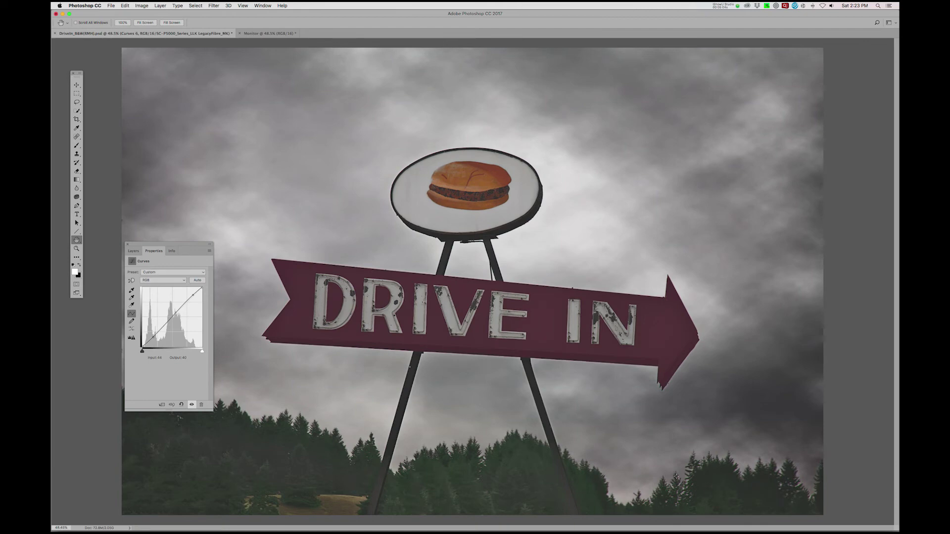
Set the master saturation of the Hue/Saturation adjustment layer above the Curves layer to +12
{"action": "key", "text": "ctrl+Tab"}
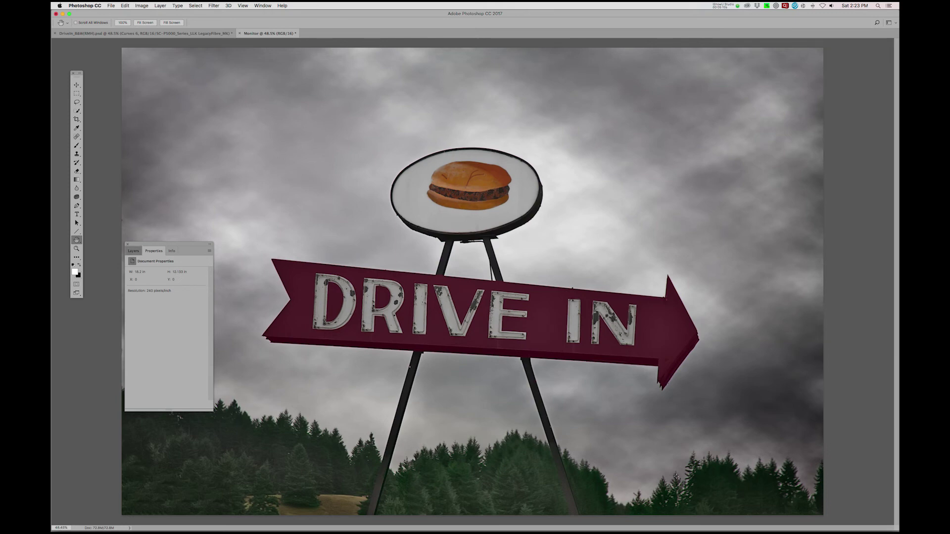
{"action": "key", "text": "F7"}
{"action": "key", "text": "ctrl+Tab"}
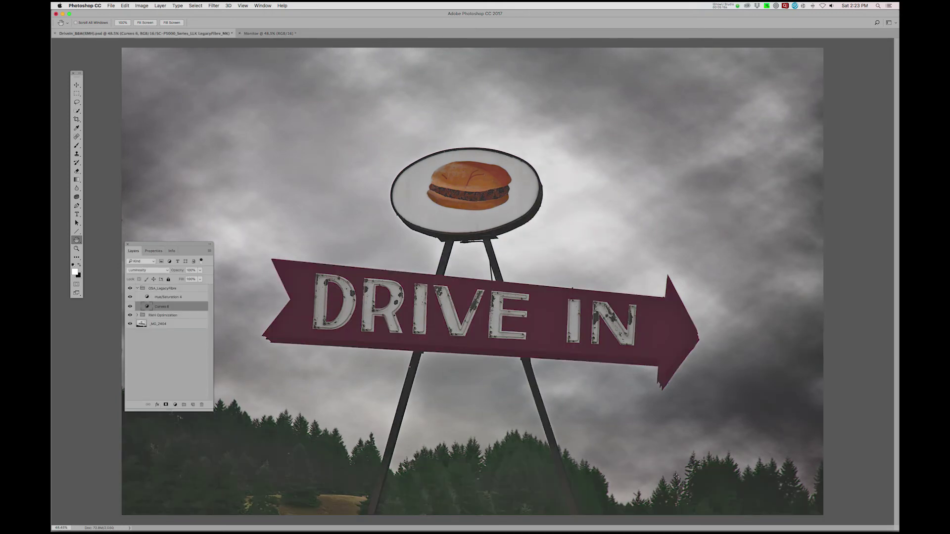
{"action": "key", "text": "alt+bracketright"}
{"action": "key", "text": "F7"}
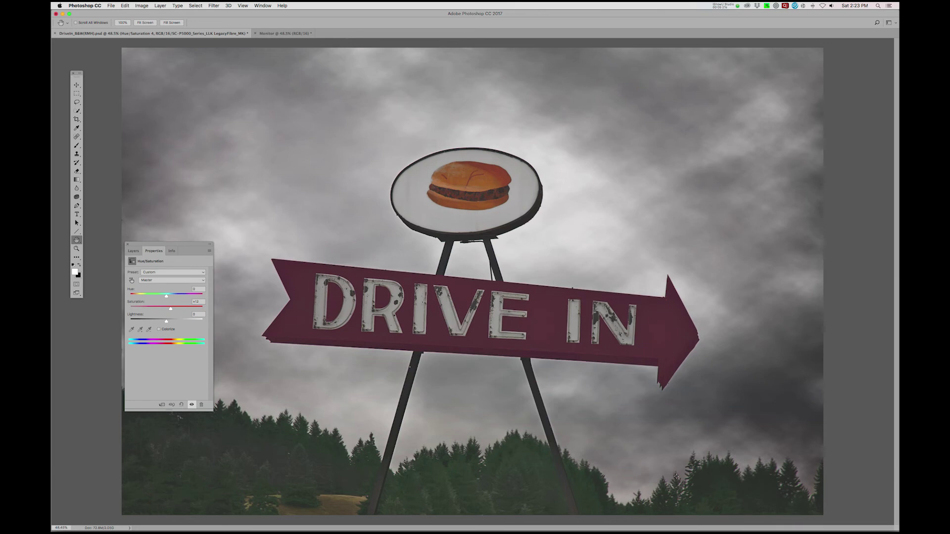
Compare the color saturation of the soft-proofed sign, burger and trees with the Monitor reference copy
{"action": "key", "text": "ctrl+Tab"}
{"action": "key", "text": "ctrl+Tab"}
{"action": "key", "text": "ctrl+Tab"}
{"action": "key", "text": "ctrl+Tab"}
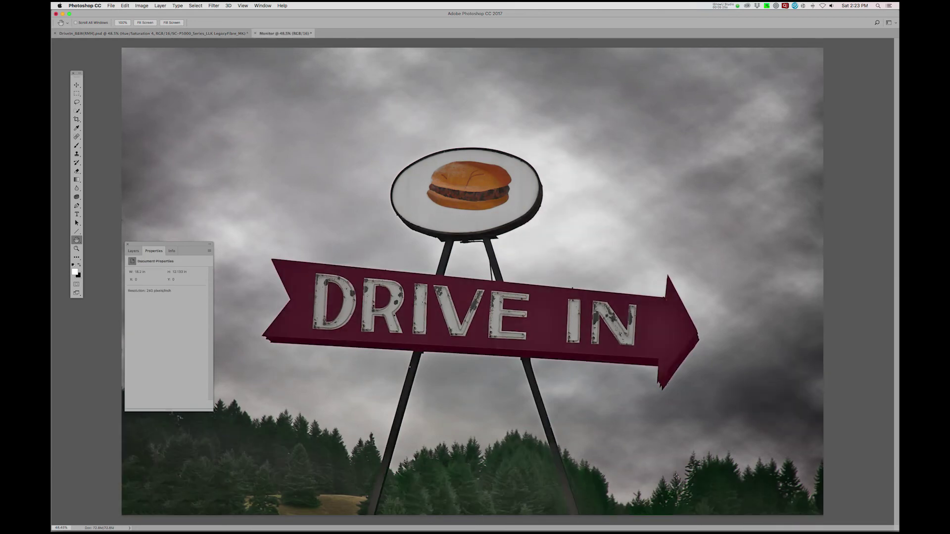
{"action": "key", "text": "ctrl+Tab"}
{"action": "key", "text": "ctrl+Tab"}
{"action": "key", "text": "ctrl+Tab"}
{"action": "key", "text": "ctrl+Tab"}
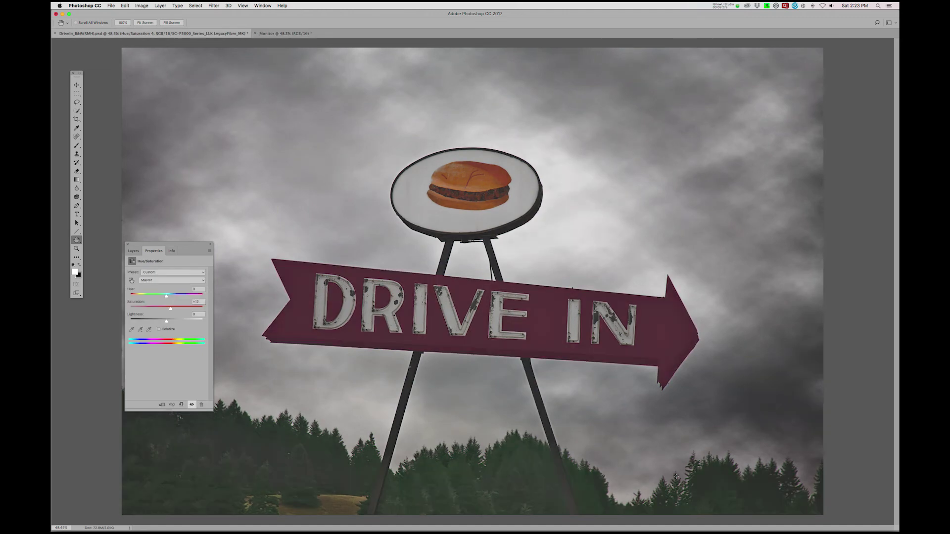
{"action": "key", "text": "ctrl+Tab"}
{"action": "key", "text": "ctrl+Tab"}
{"action": "key", "text": "ctrl+Tab"}
{"action": "key", "text": "ctrl+Tab"}
{"action": "key", "text": "ctrl+Tab"}
{"action": "key", "text": "ctrl+Tab"}
{"action": "key", "text": "ctrl+Tab"}
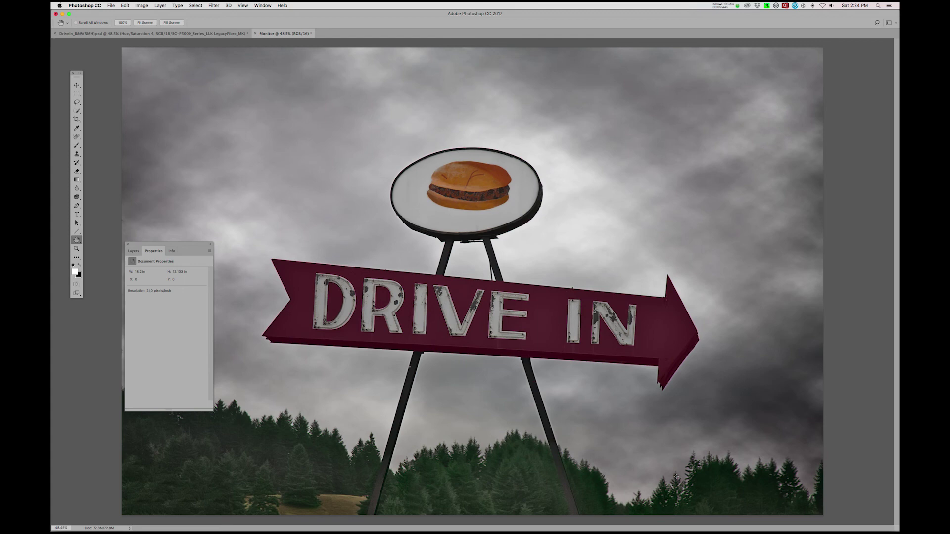
{"action": "key", "text": "ctrl+Tab"}
{"action": "key", "text": "ctrl+Tab"}
{"action": "key", "text": "ctrl+Tab"}
{"action": "key", "text": "ctrl+Tab"}
{"action": "key", "text": "ctrl+Tab"}
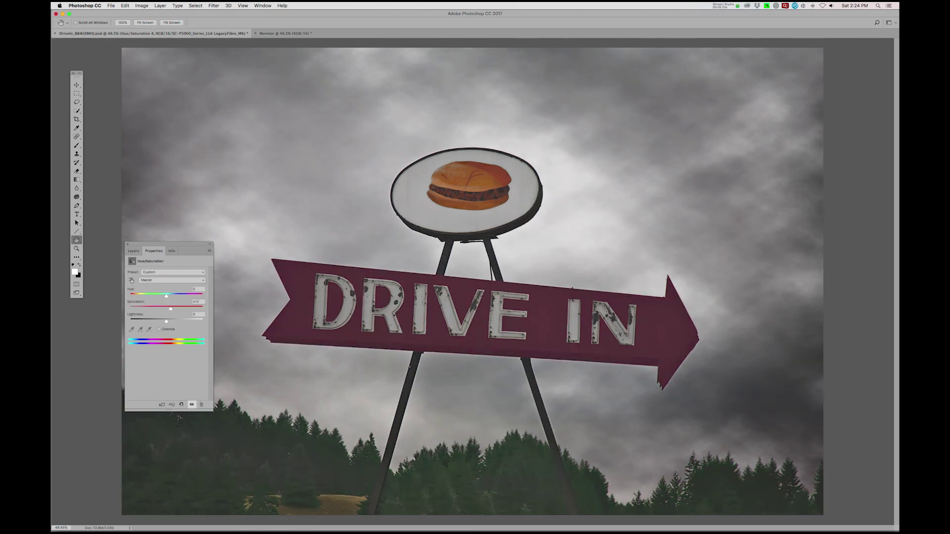
Collapse and select the Legacy Fibre adjustment group, and toggle its visibility repeatedly to compare the image with and without the corrections
{"action": "key", "text": "F7"}
{"action": "key", "text": "alt+]"}
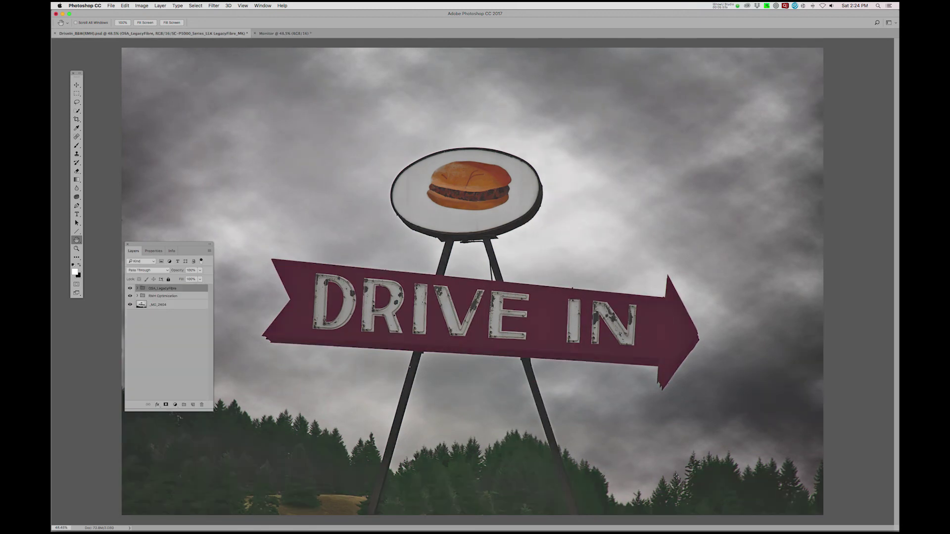
{"action": "key", "text": "ctrl+comma"}
{"action": "key", "text": "ctrl+comma"}
{"action": "key", "text": "ctrl+comma"}
{"action": "key", "text": "super+comma"}
{"action": "key", "text": "super+comma"}
{"action": "key", "text": "super+comma"}
{"action": "key", "text": "ctrl+comma"}
{"action": "key", "text": "ctrl+comma"}
{"action": "key", "text": "ctrl+comma"}
{"action": "key", "text": "ctrl+comma"}
{"action": "key", "text": "ctrl+comma"}
{"action": "key", "text": "ctrl+comma"}
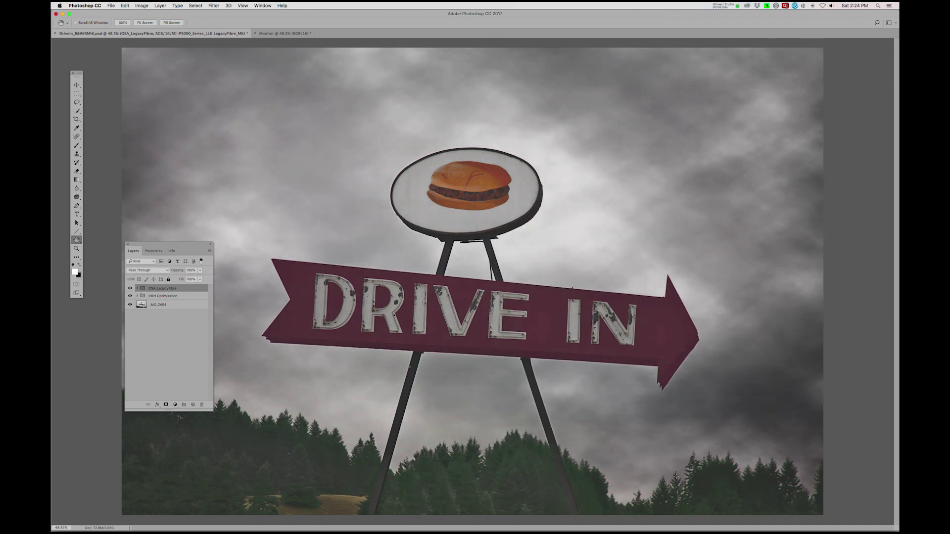